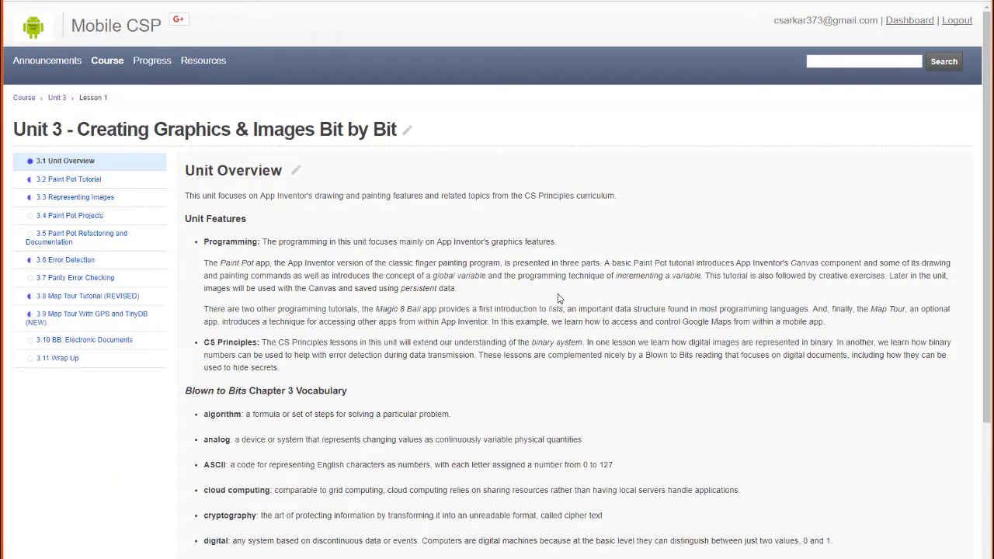
Open the 3.2 Paint Pot Tutorial lesson and read down to its Self-Check questions.
left_click(68, 179)
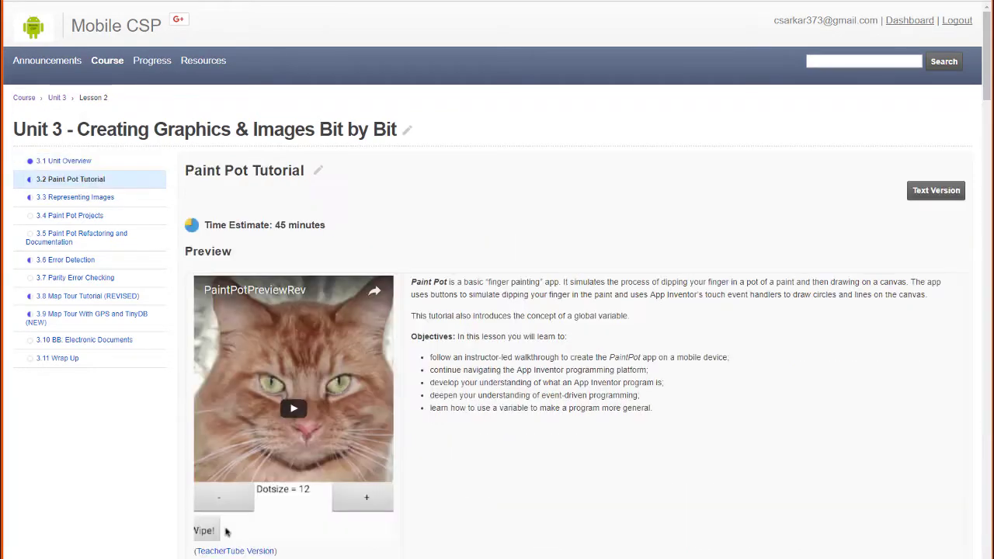
scroll(593, 195, "down", 4)
scroll(589, 195, "down", 20)
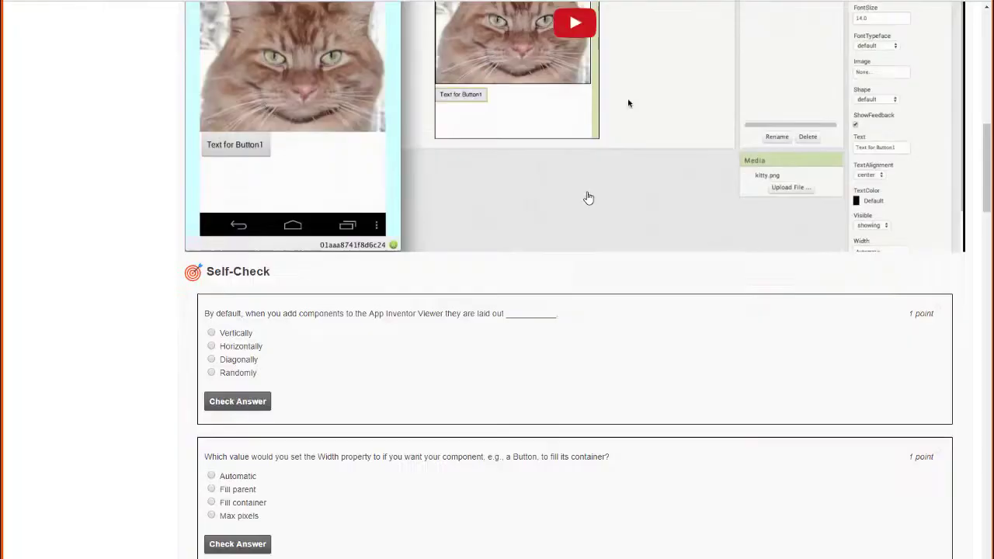
scroll(589, 198, "down", 15)
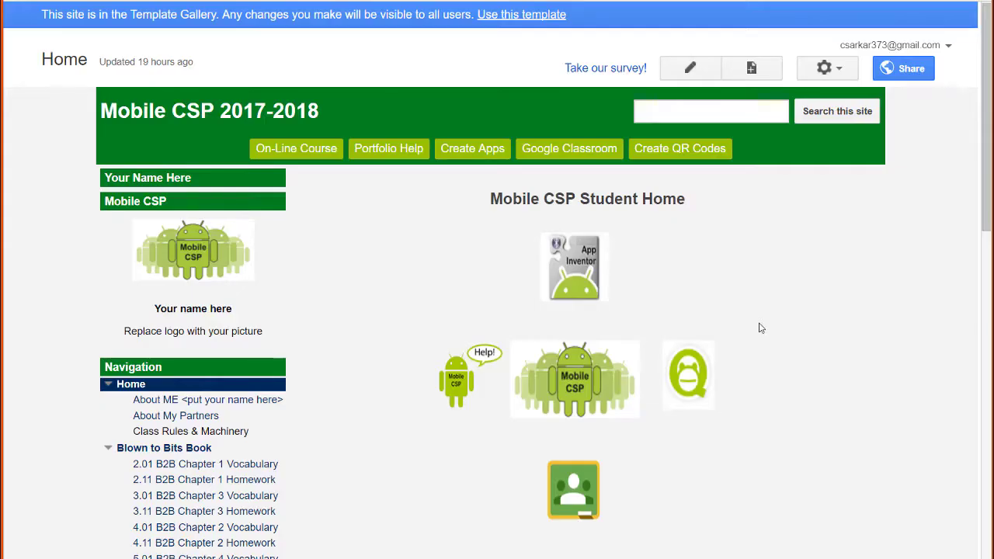
scroll(761, 328, "down", 6)
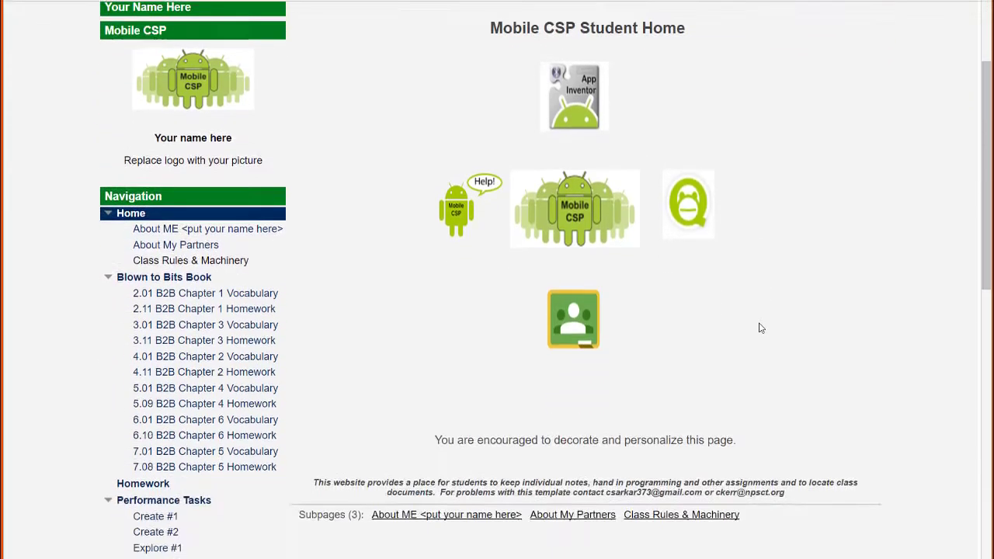
scroll(761, 328, "down", 2)
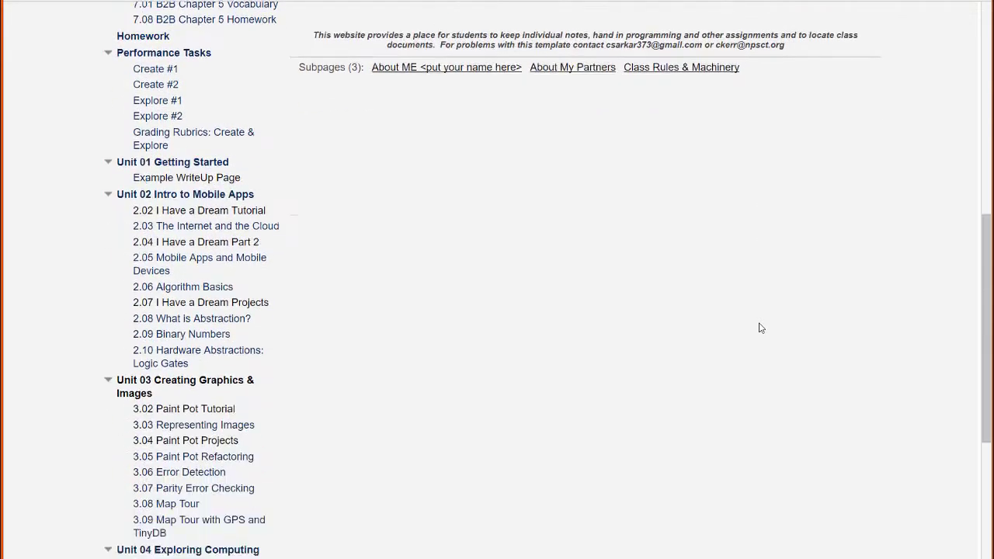
left_click(247, 394)
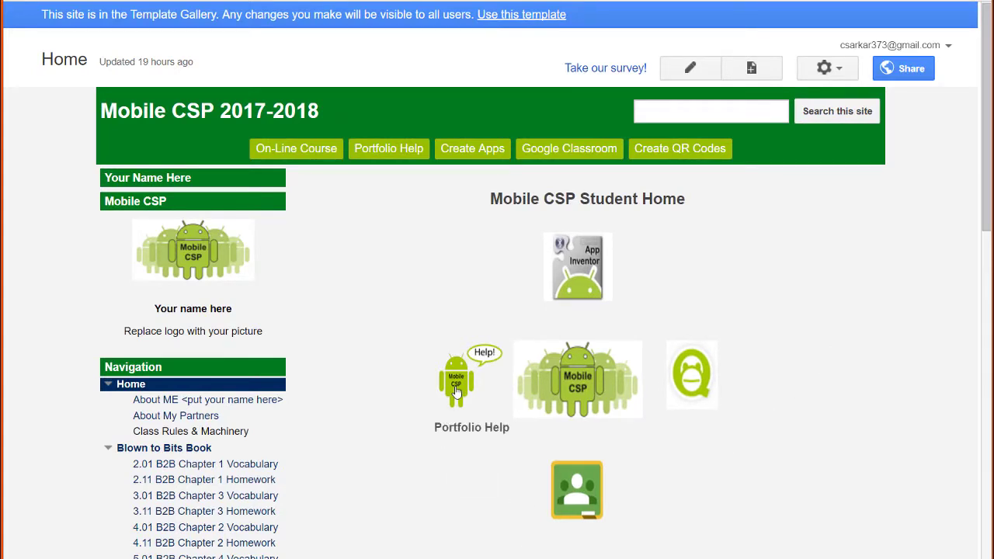
left_click(389, 159)
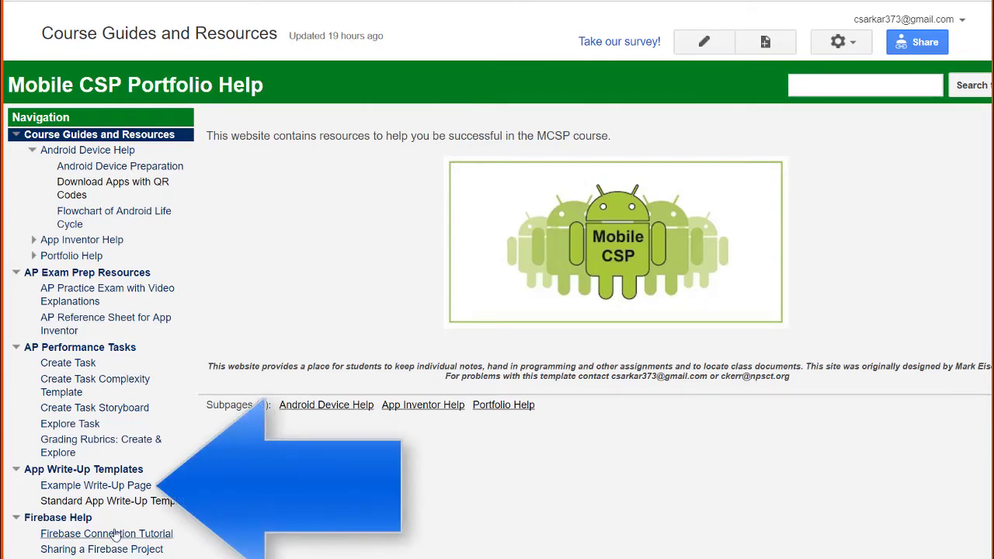
left_click(108, 488)
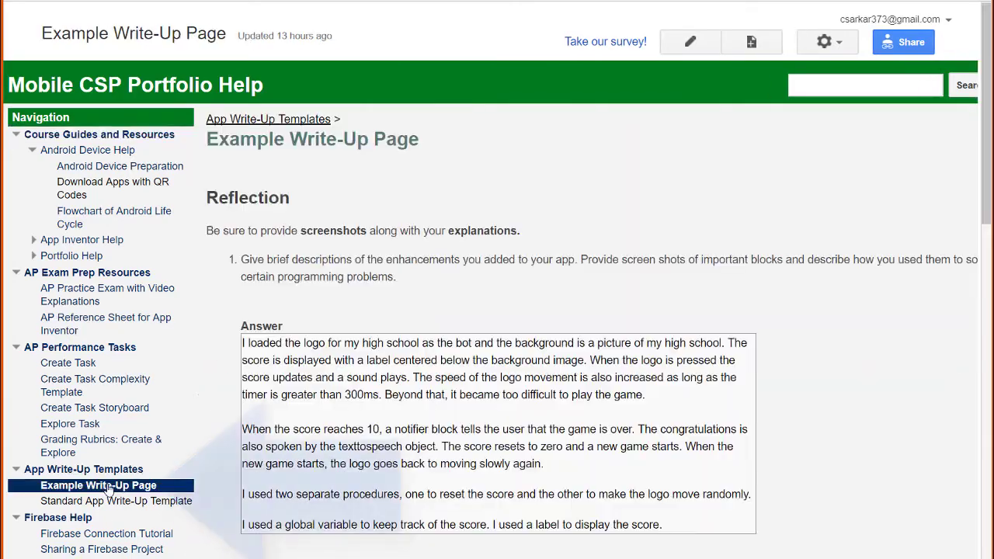
scroll(775, 290, "down", 10)
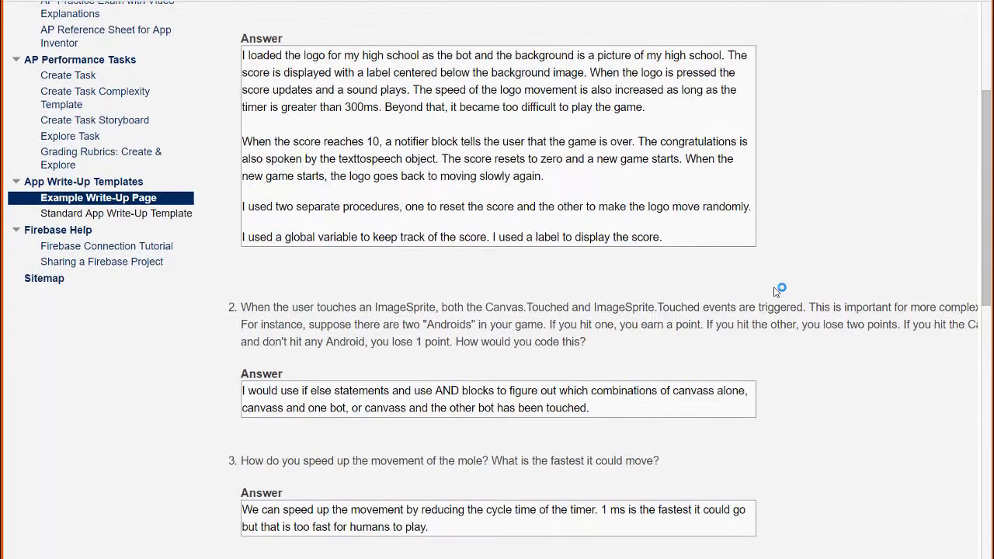
scroll(776, 291, "down", 4)
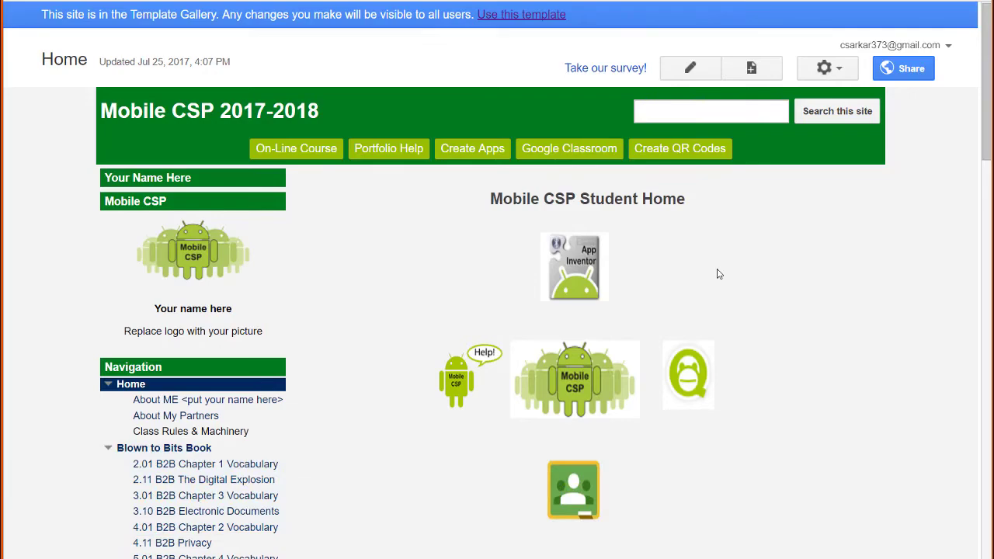
Start a site from this template named with the student's name followed by 'csp 2017'.
left_click(537, 16)
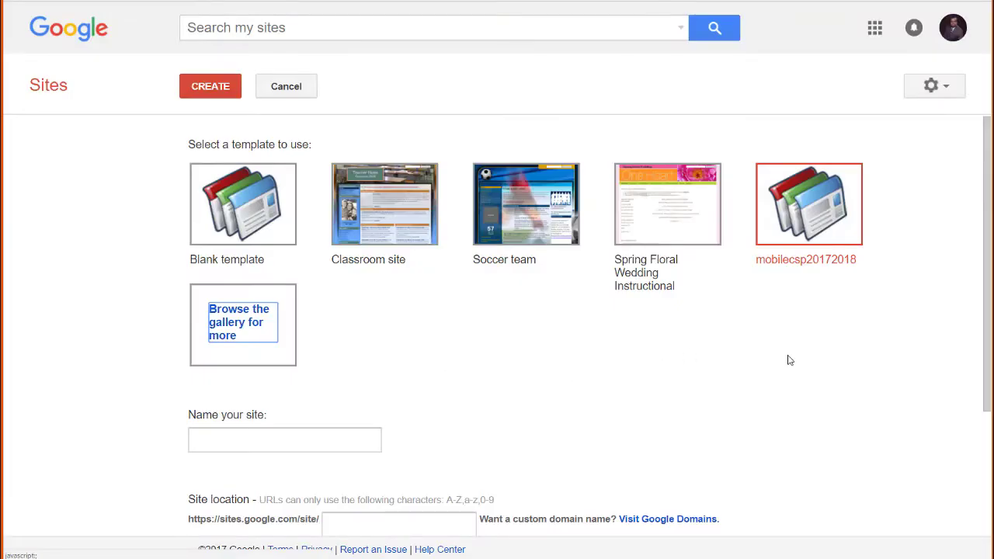
left_click(194, 445)
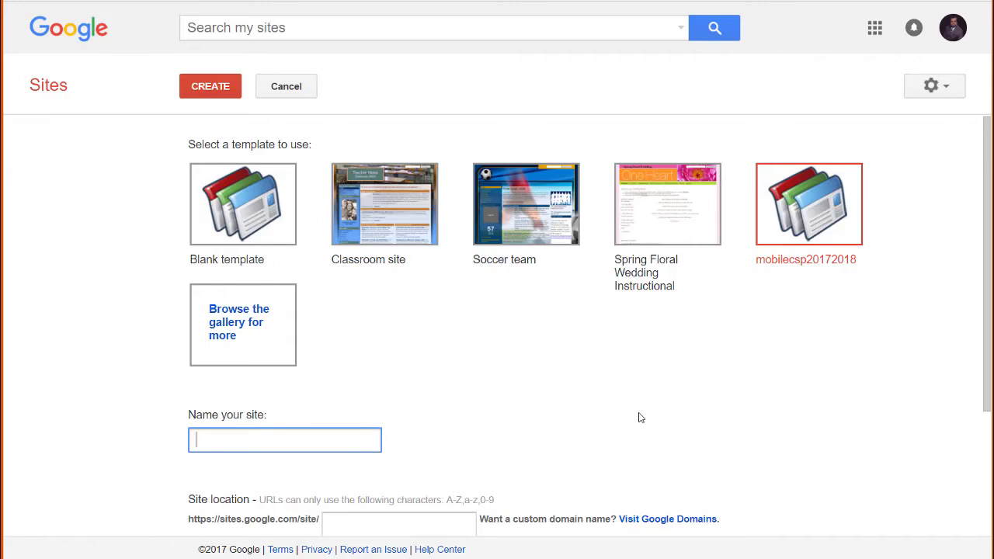
type("john jones")
key("BackSpace")
key("BackSpace")
type("nes cs")
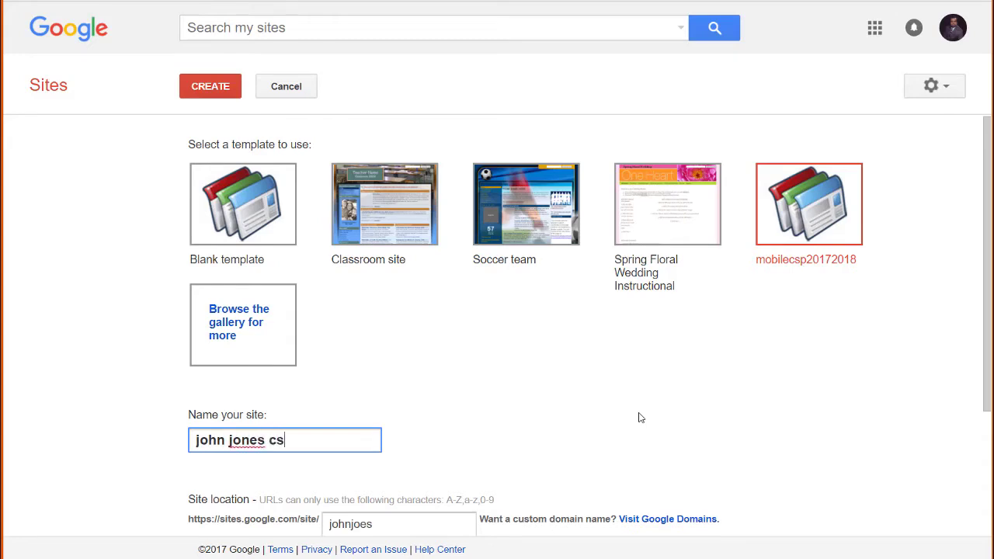
type("p 2017")
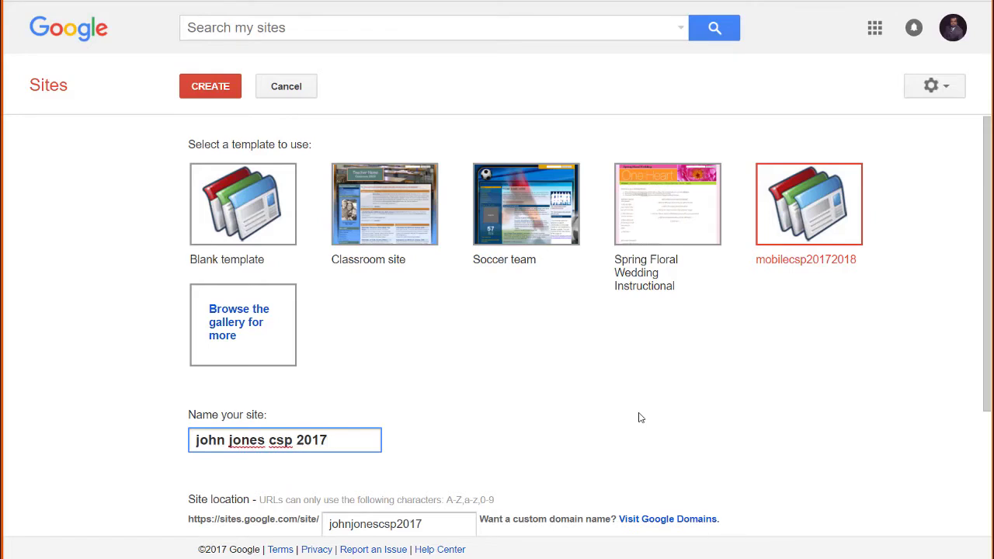
Complete the I'm not a robot verification on the new-site form.
scroll(648, 406, "down", 3)
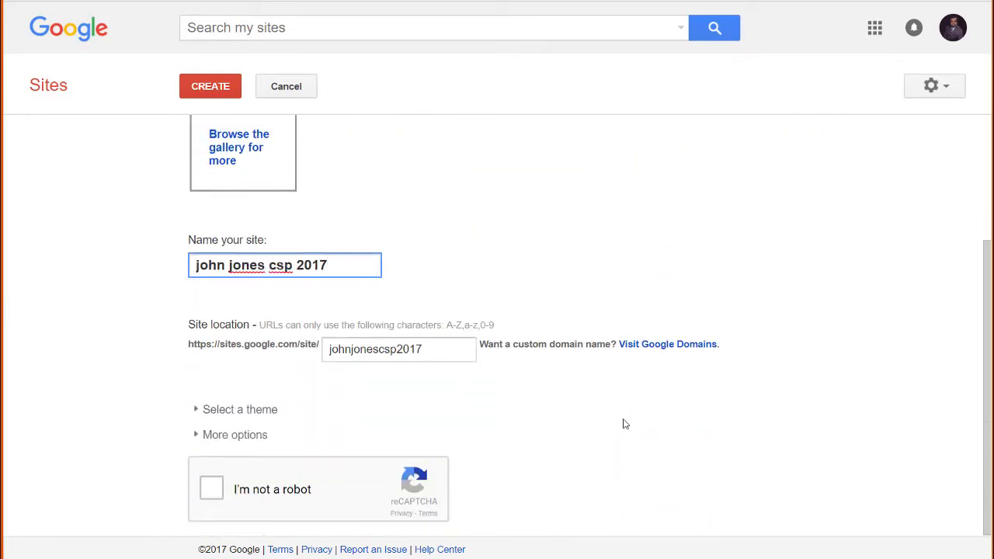
left_click(214, 489)
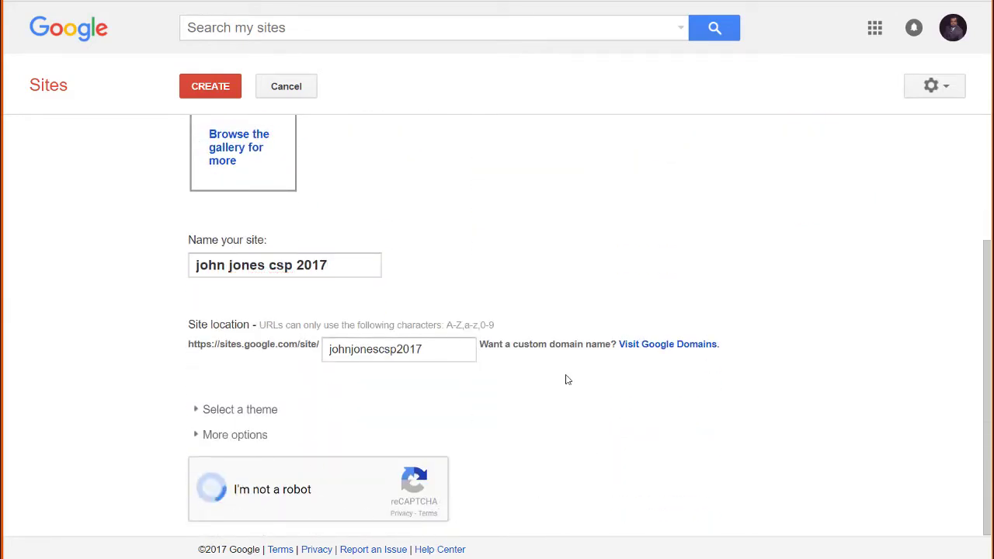
scroll(339, 279, "up", 2)
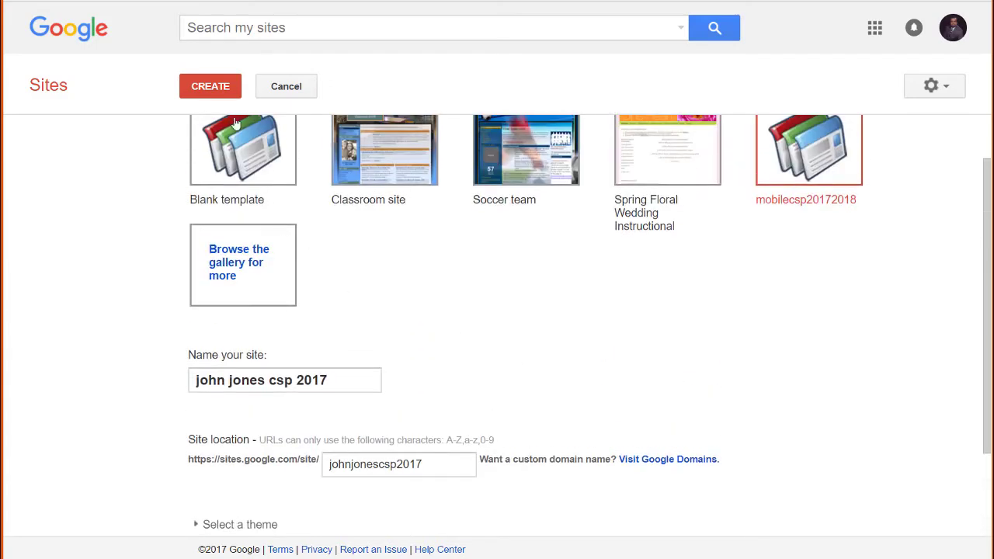
Create the site, then open Edit site layout from the gear menu.
left_click(225, 92)
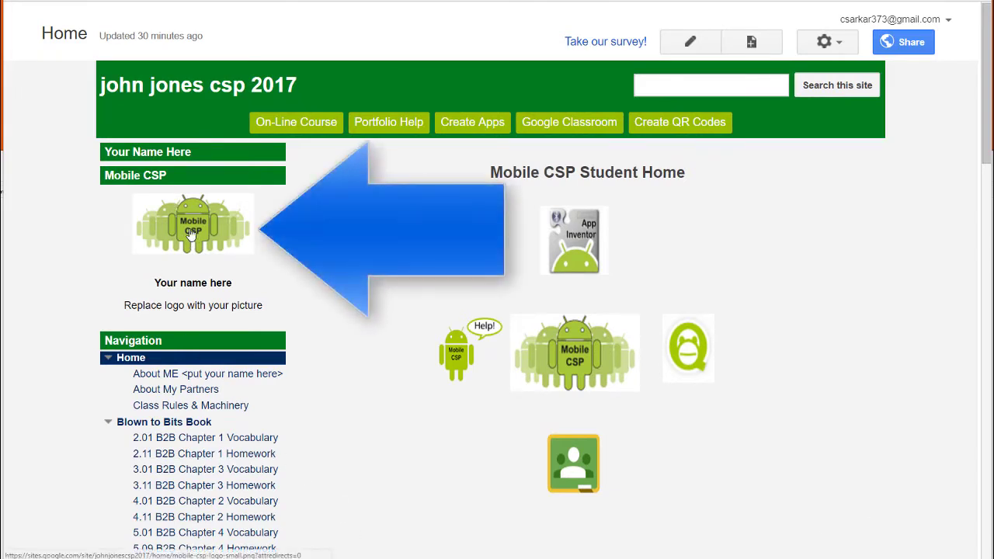
left_click(842, 47)
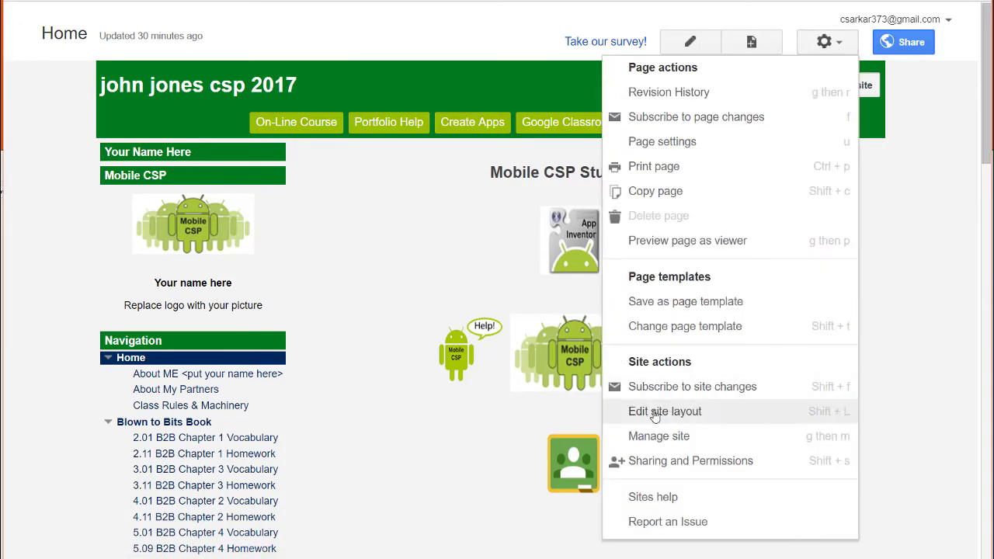
left_click(663, 417)
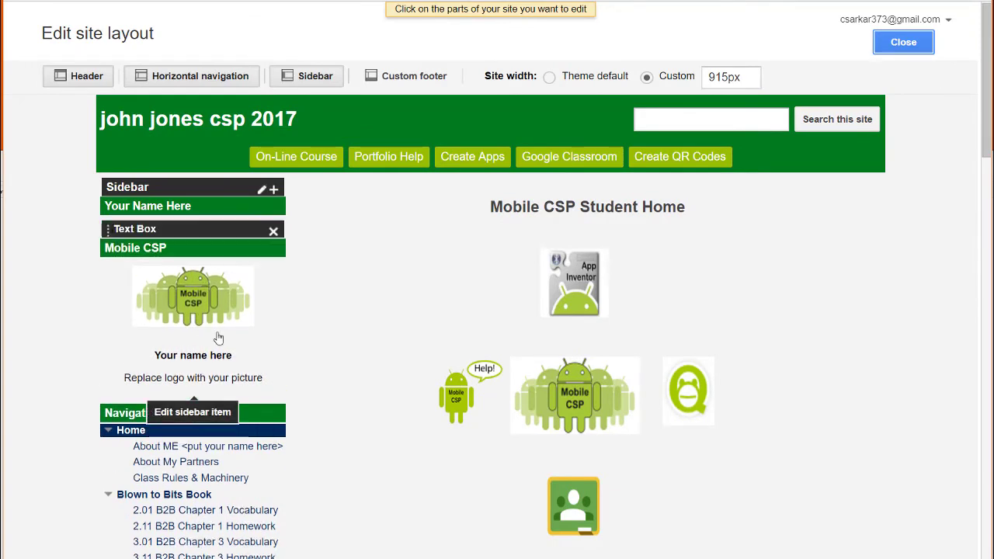
Replace the sidebar's Mobile CSP logo with the uploaded Vikings logo, centred.
left_click(275, 304)
left_click(480, 358)
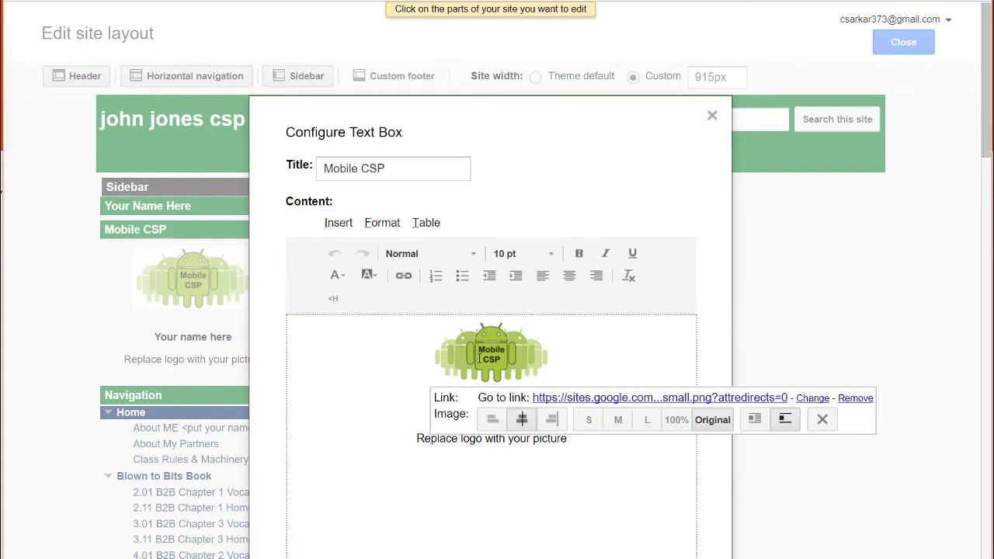
left_click(823, 420)
left_click(494, 331)
left_click(339, 223)
left_click(374, 252)
left_click(394, 244)
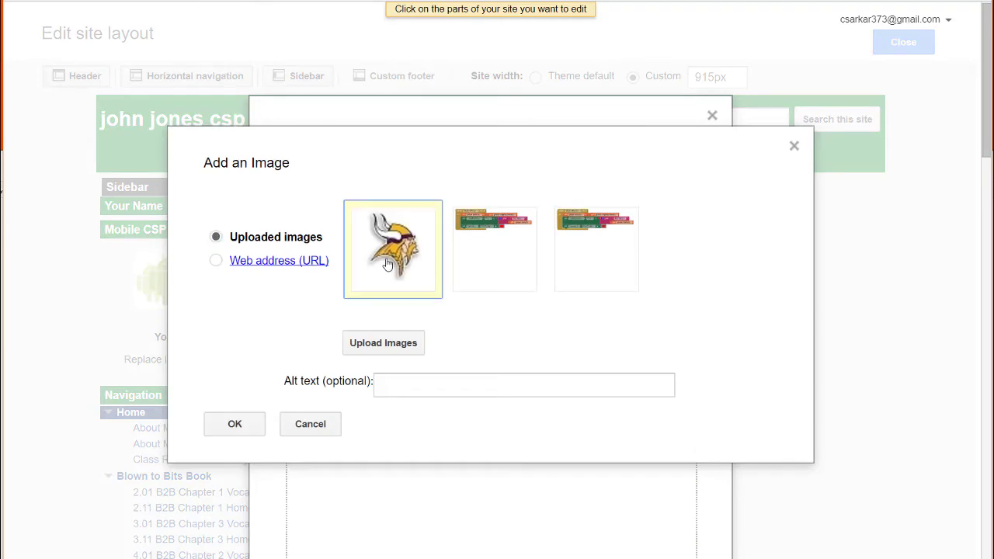
left_click(247, 426)
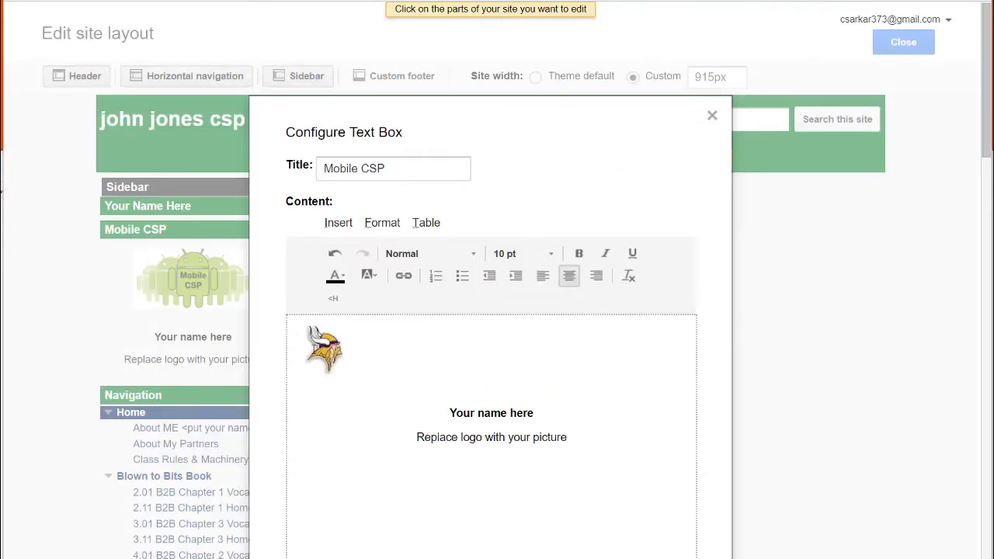
left_click(314, 346)
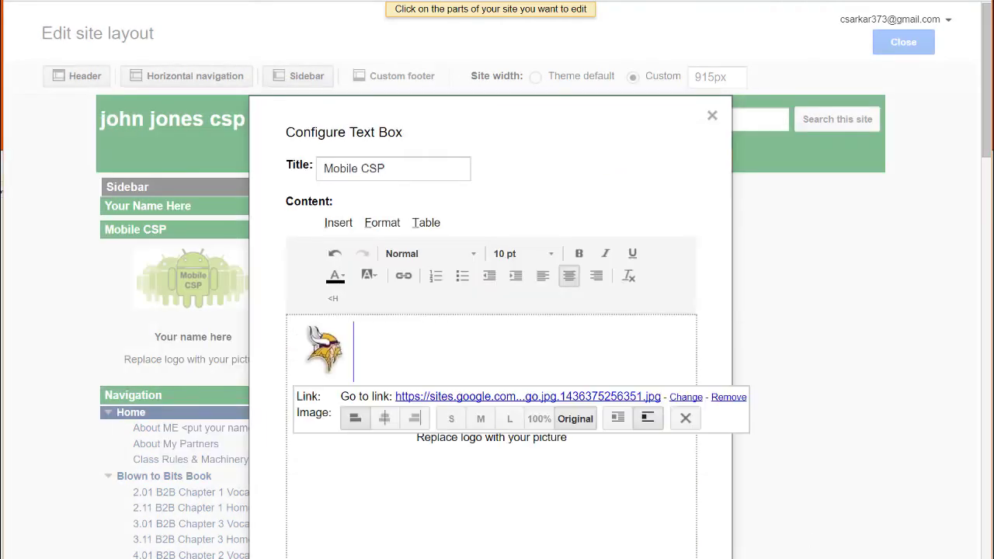
left_click(384, 419)
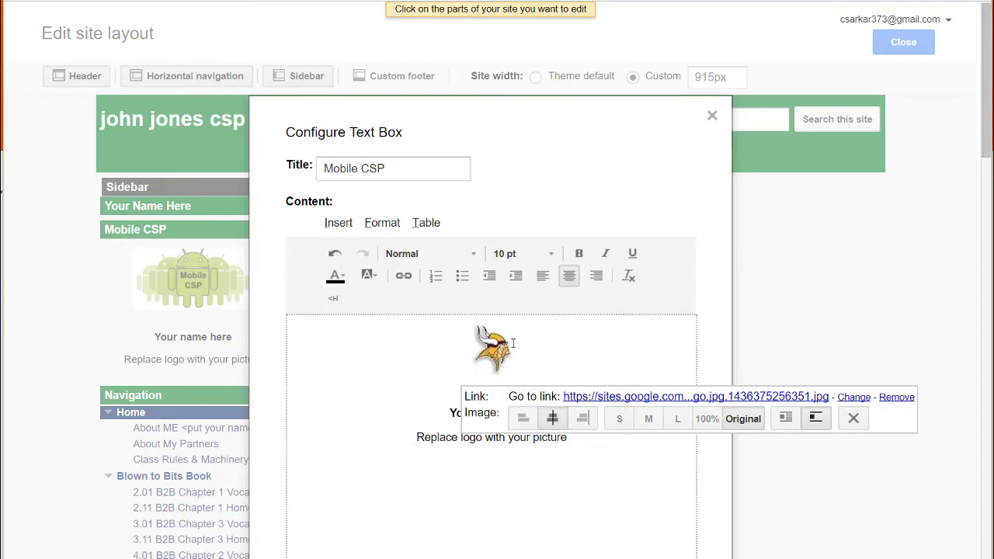
left_click(611, 466)
Change 'Your name here' to the student's name, delete the replace-logo note, and save the sidebar.
left_click_drag(536, 413, 453, 417)
type("Joh")
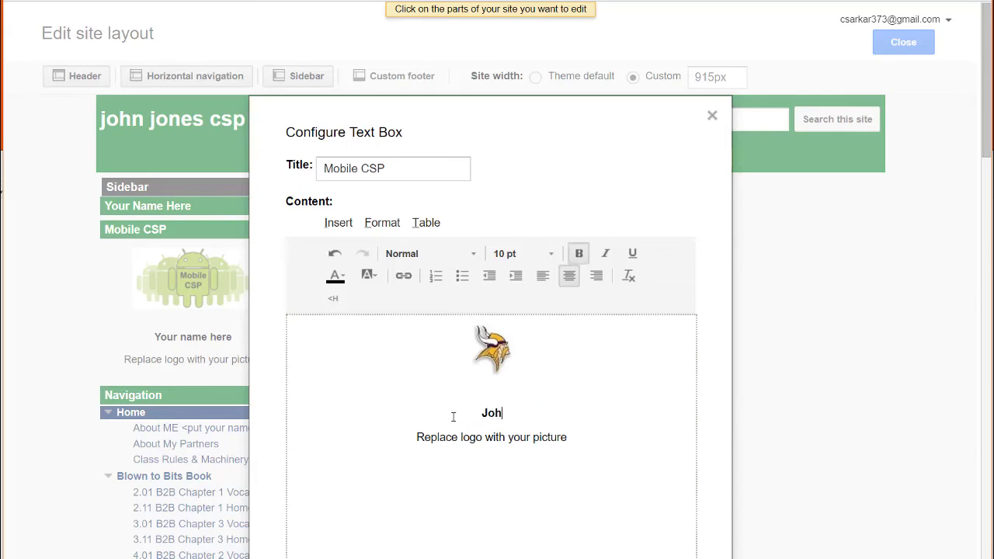
type("n Jones")
left_click_drag(576, 438, 408, 440)
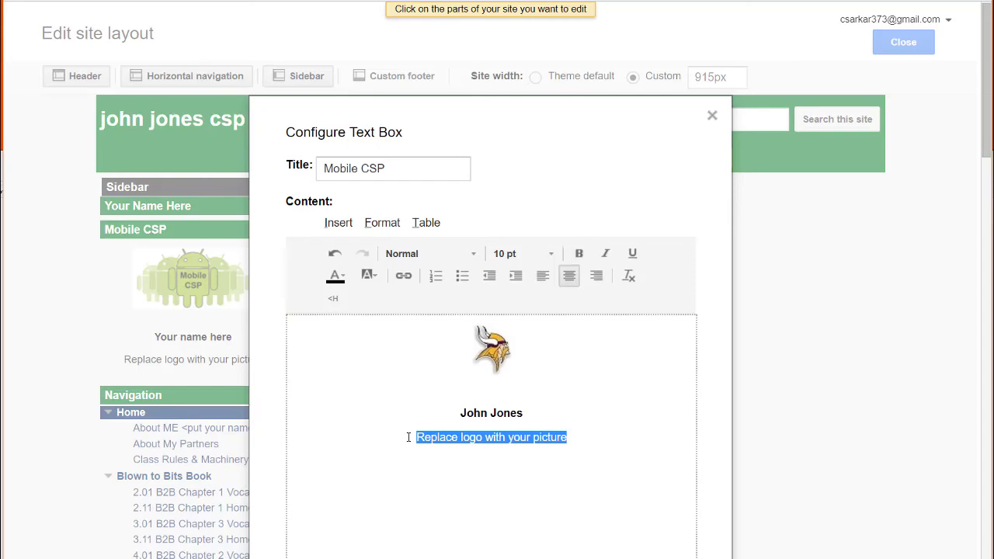
key("BackSpace")
scroll(327, 370, "down", 3)
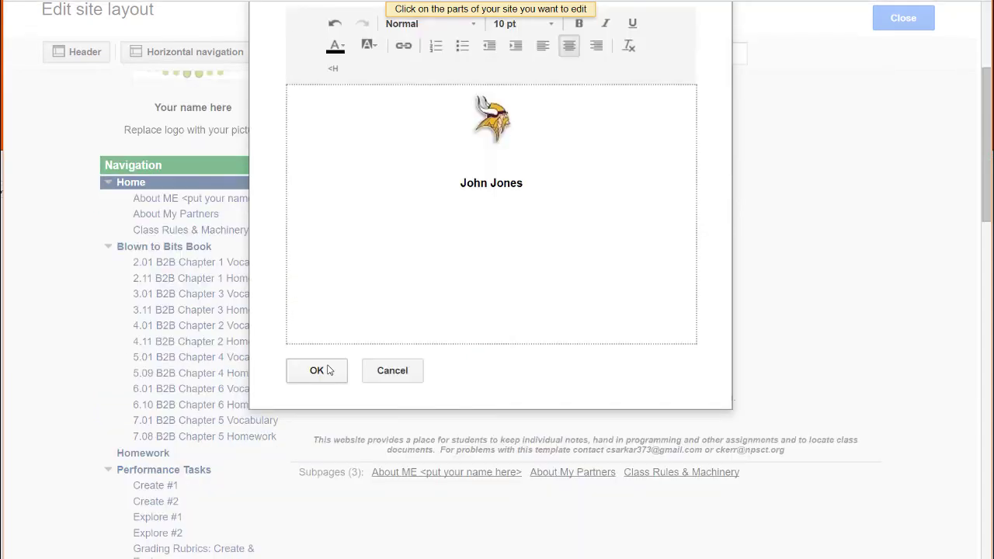
left_click(327, 371)
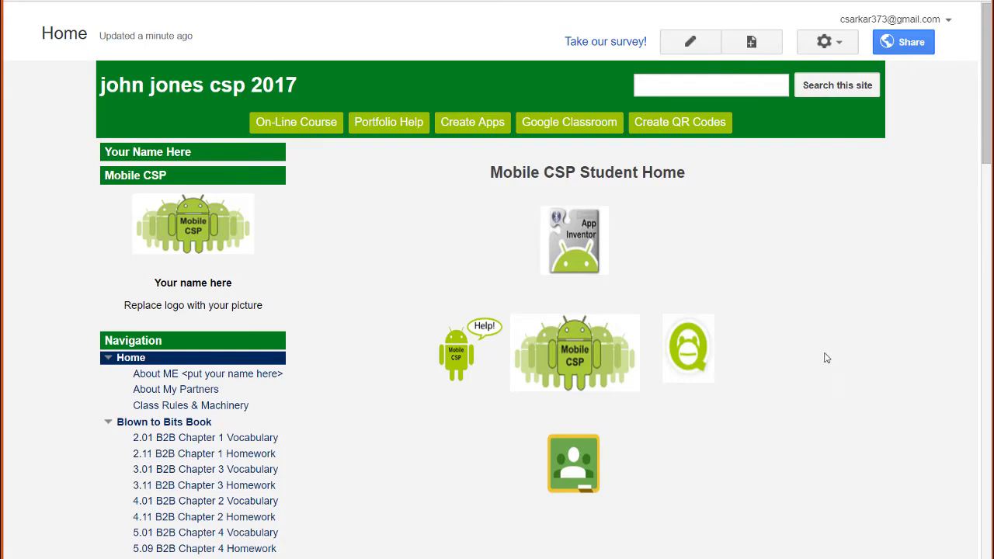
Choose Manage site from the gear menu.
left_click(847, 47)
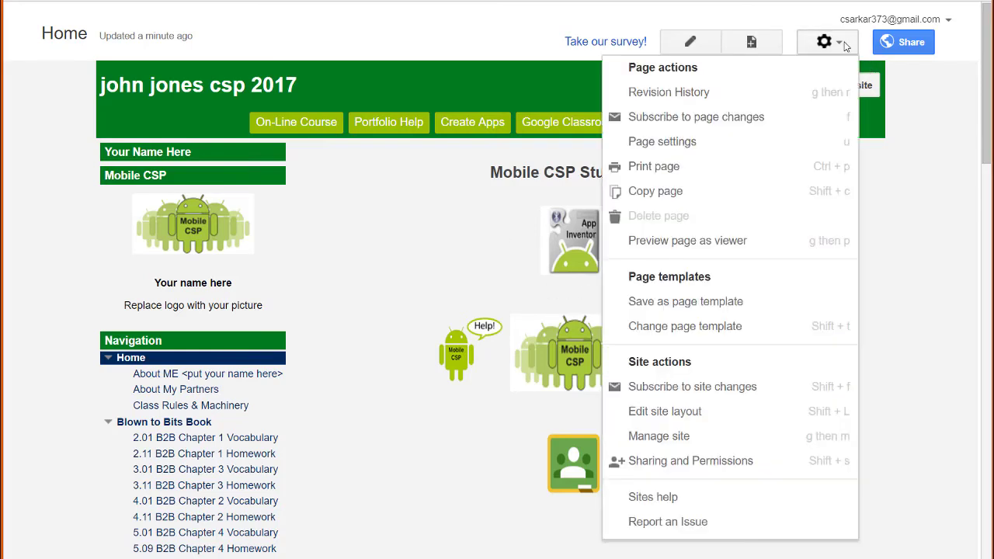
left_click(668, 437)
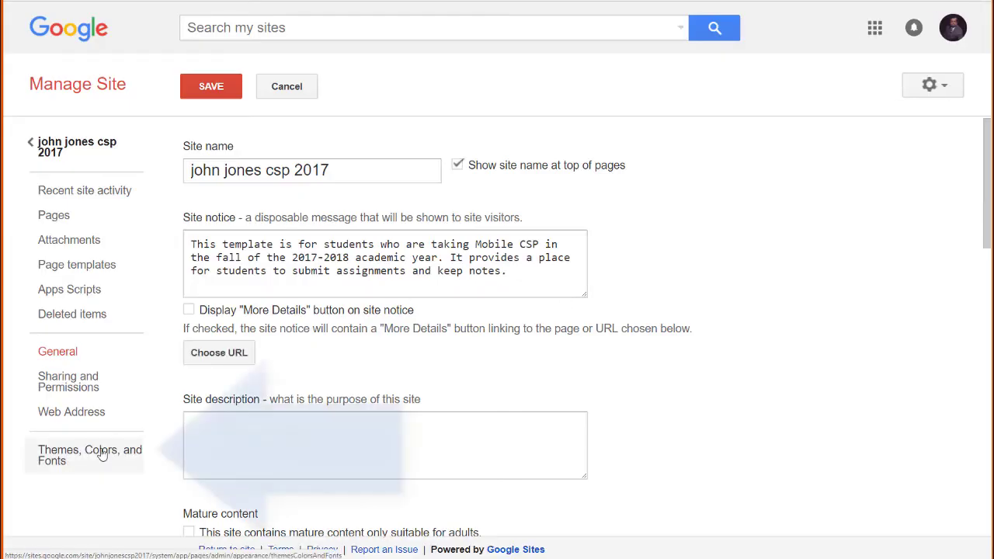
View the General settings down to Site storage and Publish this site as a template.
left_click(102, 455)
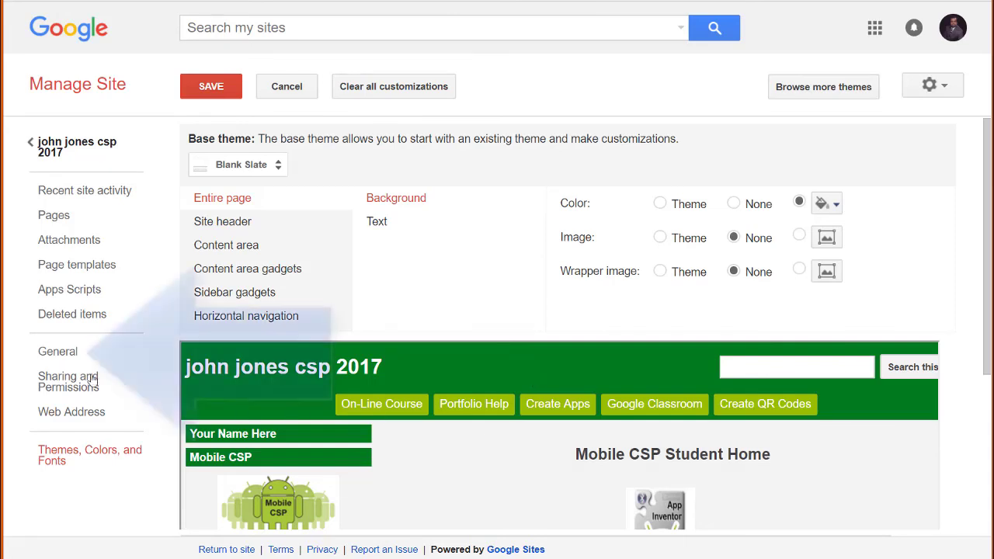
left_click(56, 359)
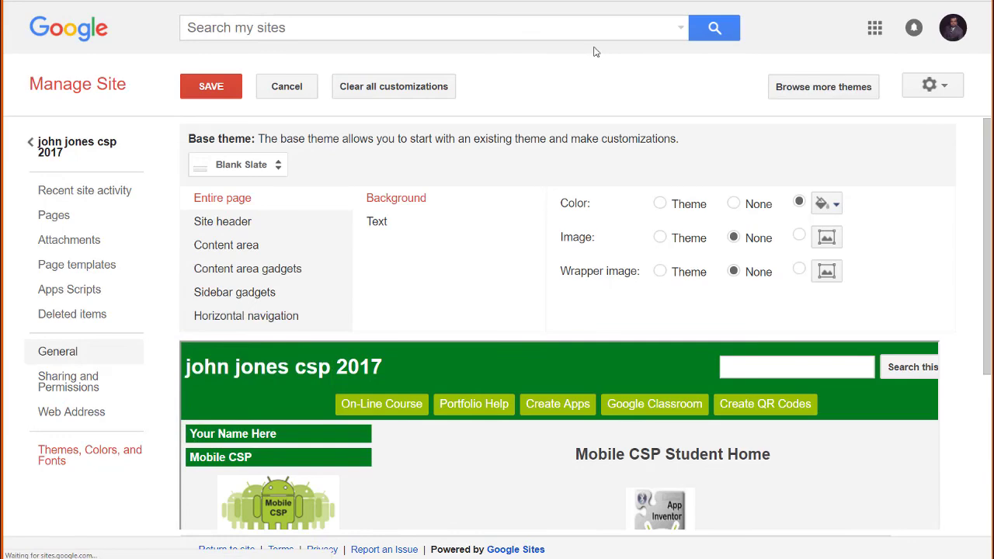
scroll(768, 205, "down", 3)
scroll(767, 205, "down", 1)
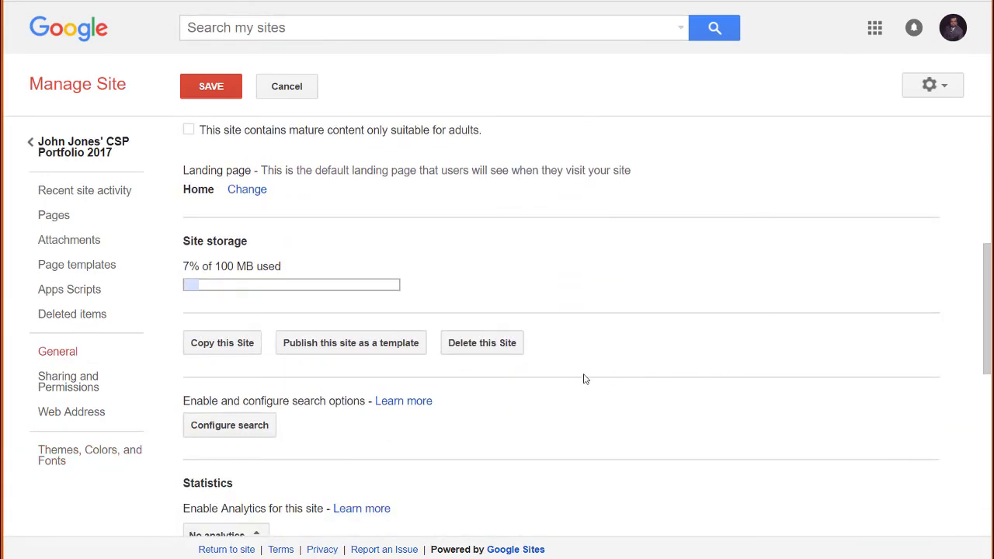